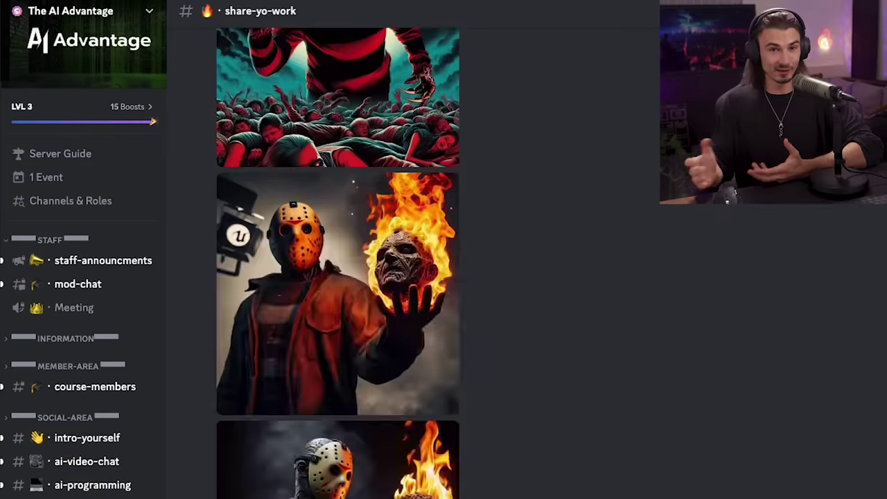
scroll(337, 263, "down", 10)
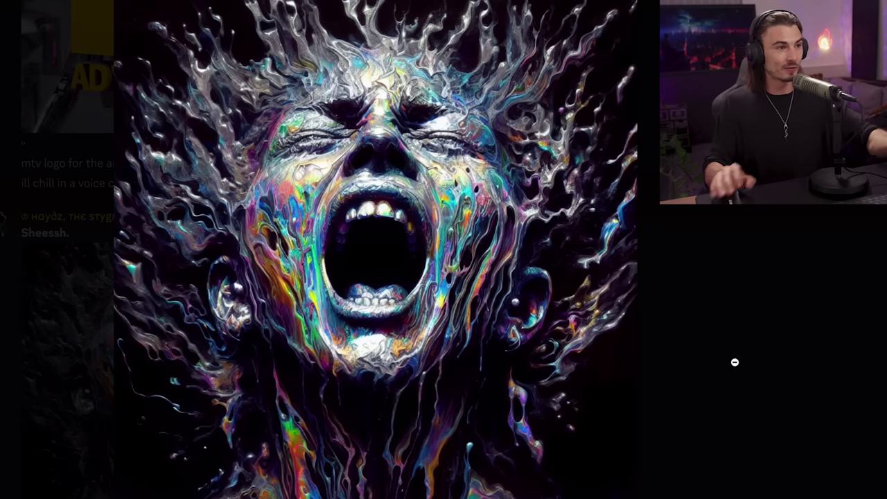
- Scroll through the share-yo-work channel's AI images and advance to the next image in the viewer
key("Right")
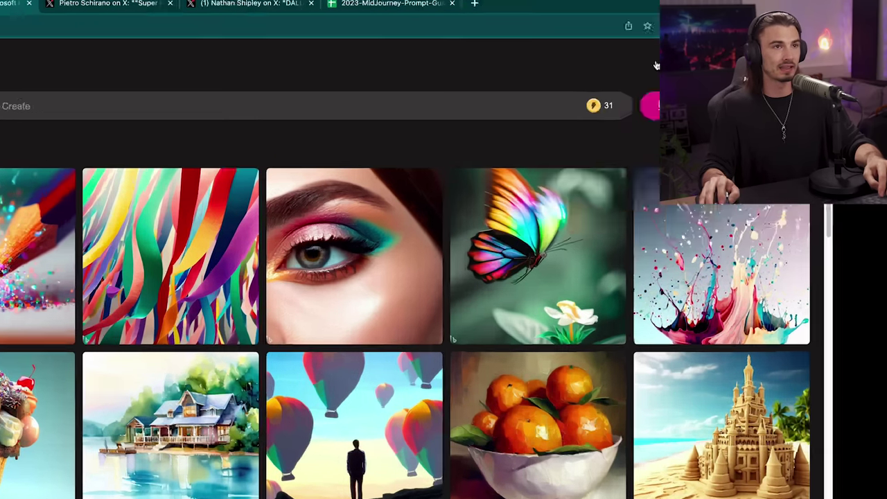
- Look over the Explore ideas sample images on bing.com/images/create
mouse_move(704, 102)
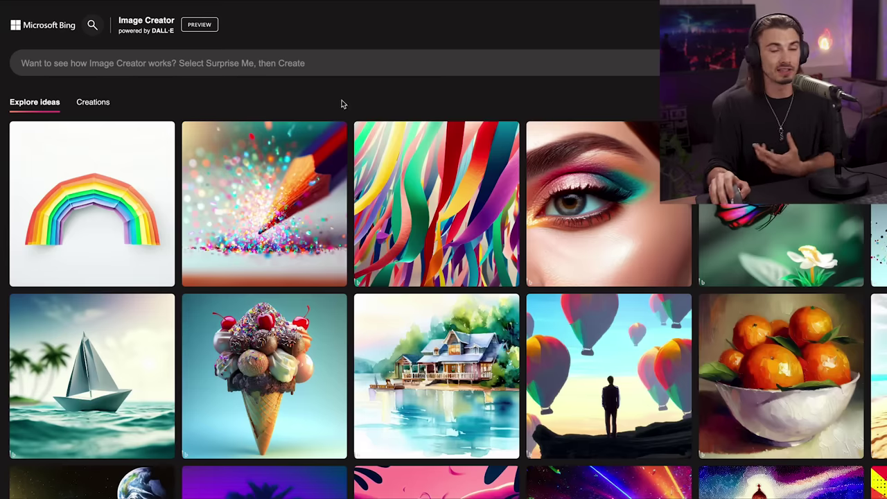
mouse_move(489, 191)
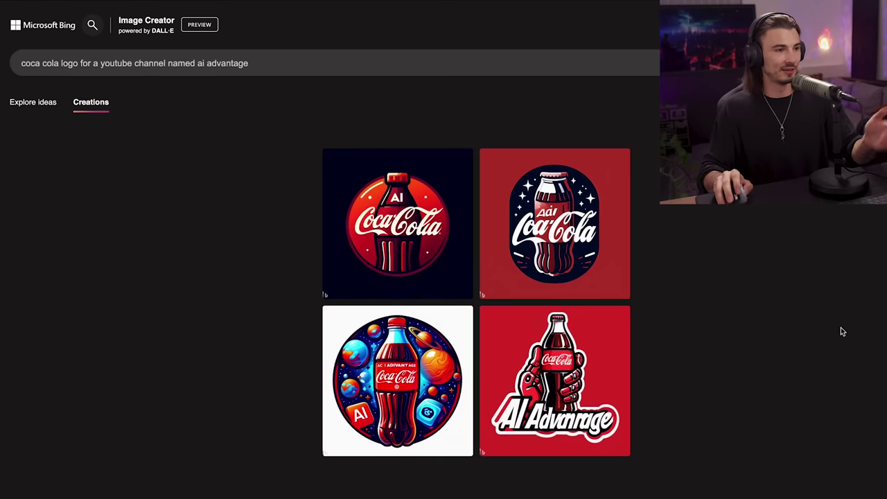
- View the red AI Advantage bottle logo full size, browse the other logos, and return to the grid
left_click(554, 381)
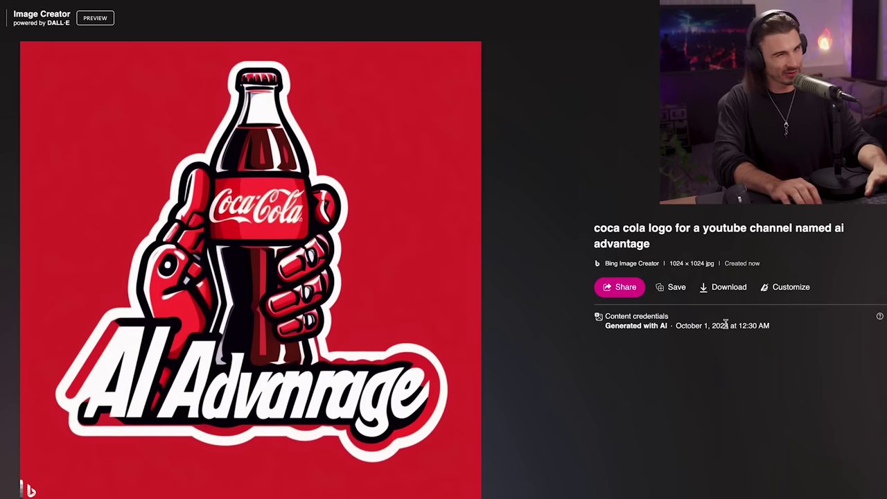
key("Left")
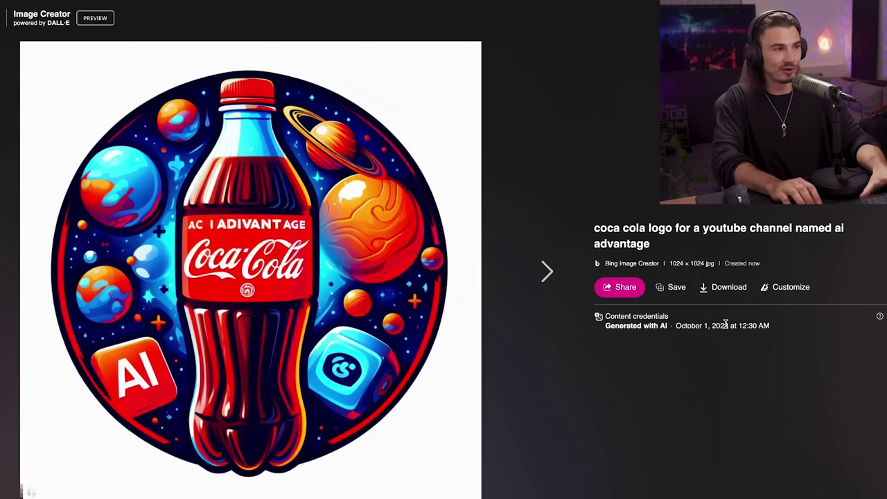
key("Left")
key("Left")
key("Left")
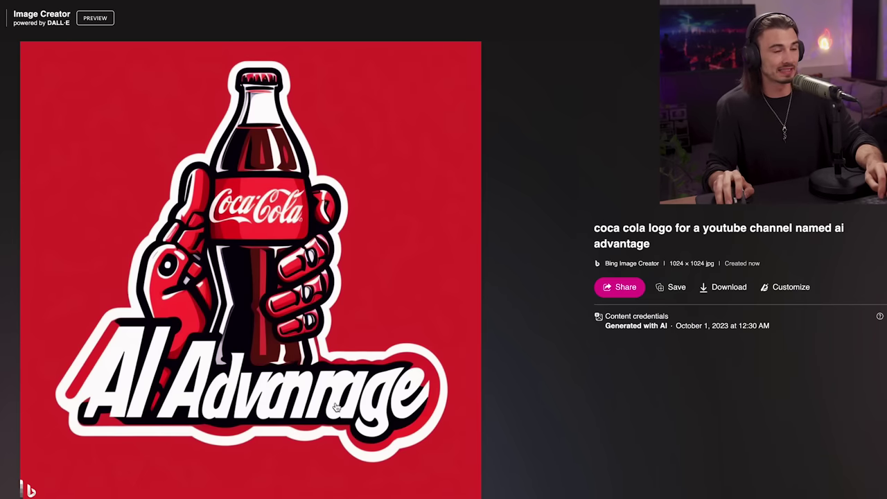
key("Escape")
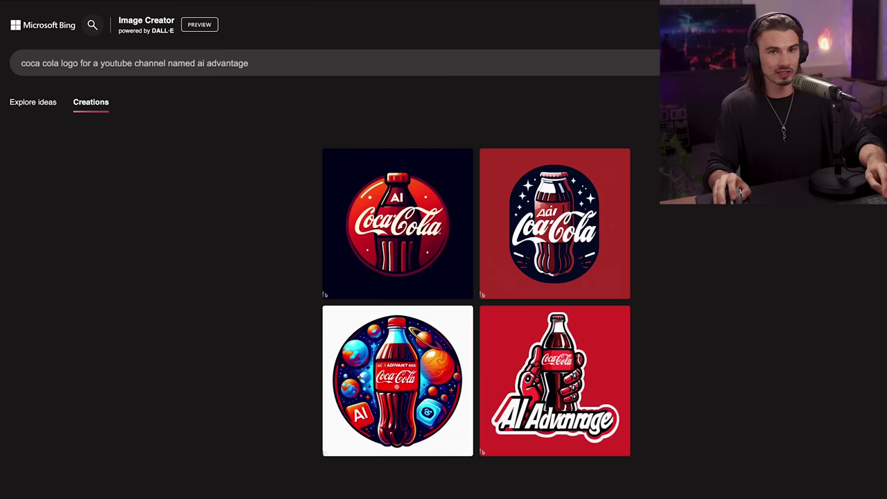
- Replace 'coca cola' with 'mtv' in the prompt, generate, and browse the MTV logos
left_click_drag(21, 63, 59, 63)
type("mtv")
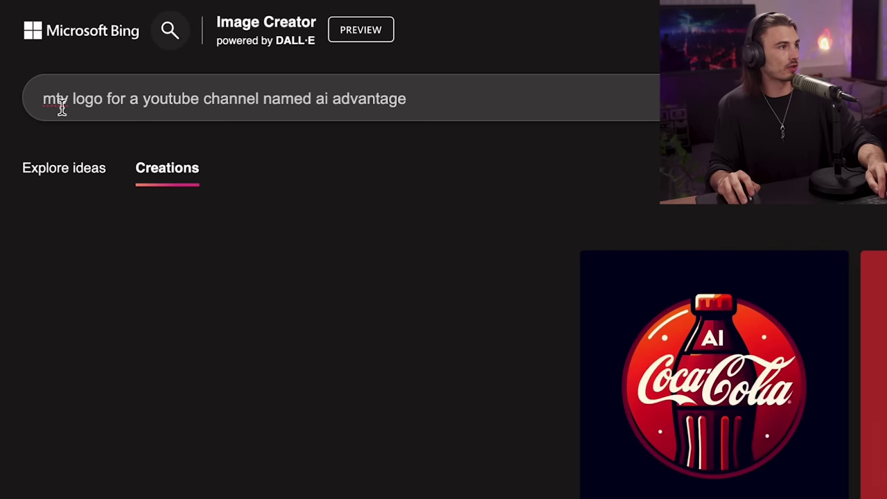
key("Return")
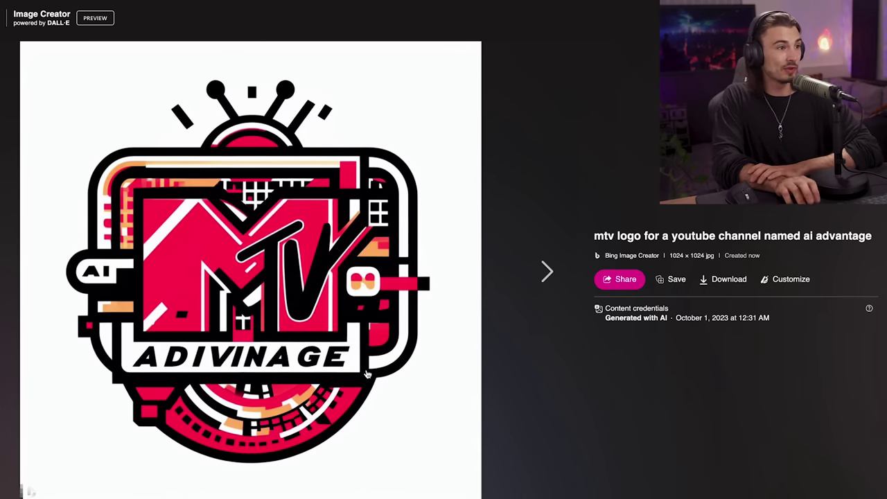
key("Right")
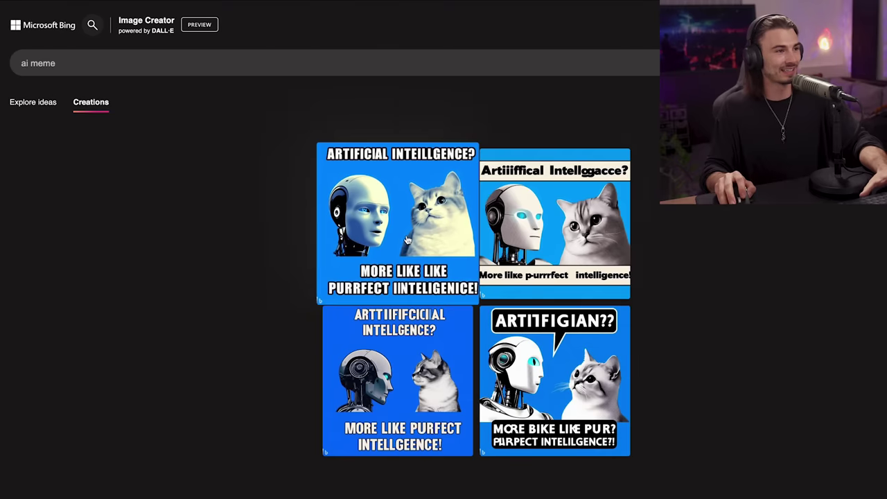
- Open the first AI meme image, then change the prompt to 'google meme'
left_click(407, 239)
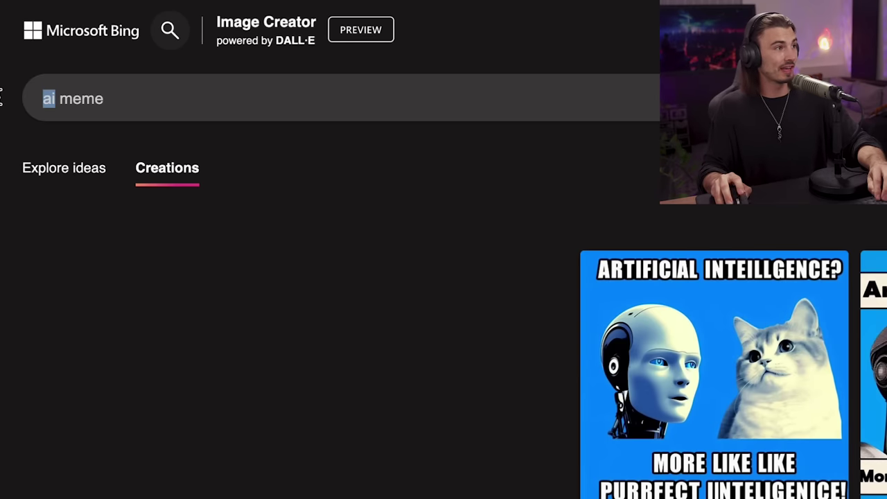
type("google")
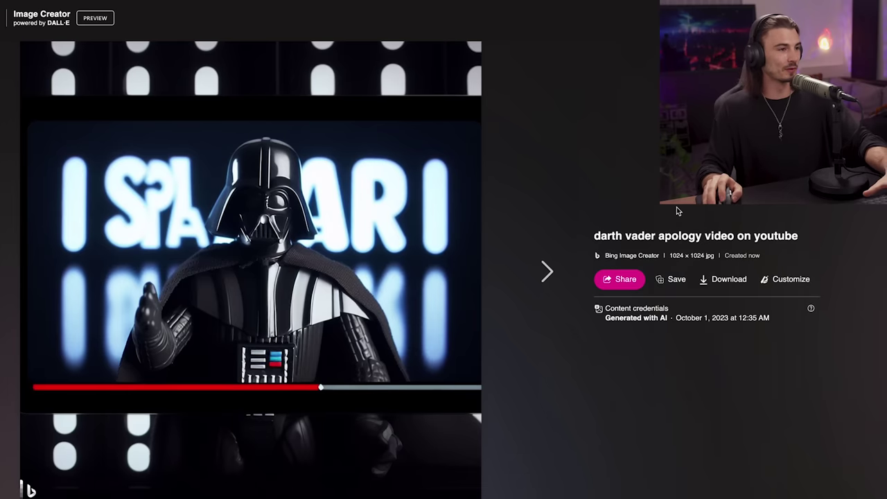
- Review the Darth Vader apology-video images full size and return to the four-image grid
key("Escape")
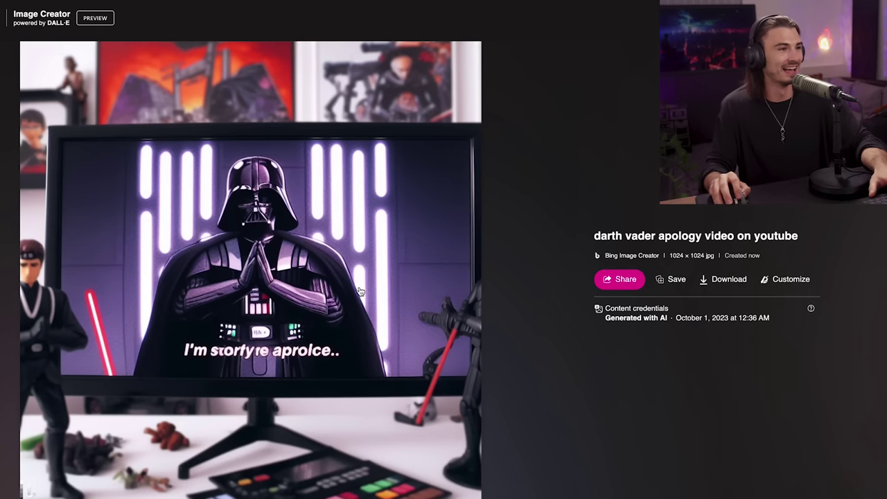
key("Escape")
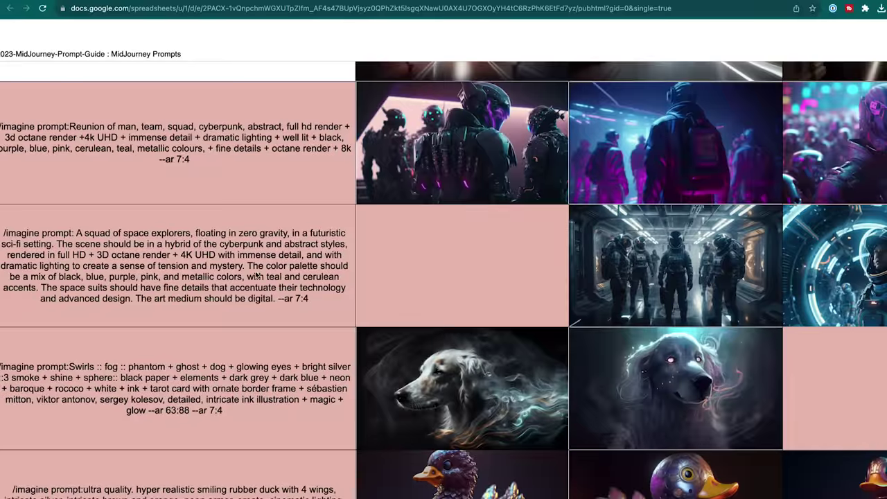
scroll(257, 276, "up", 20)
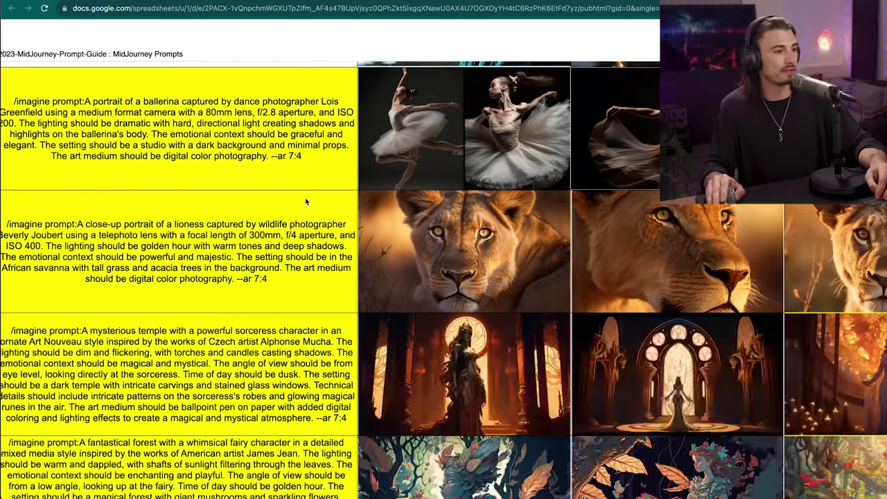
scroll(235, 198, "down", 2)
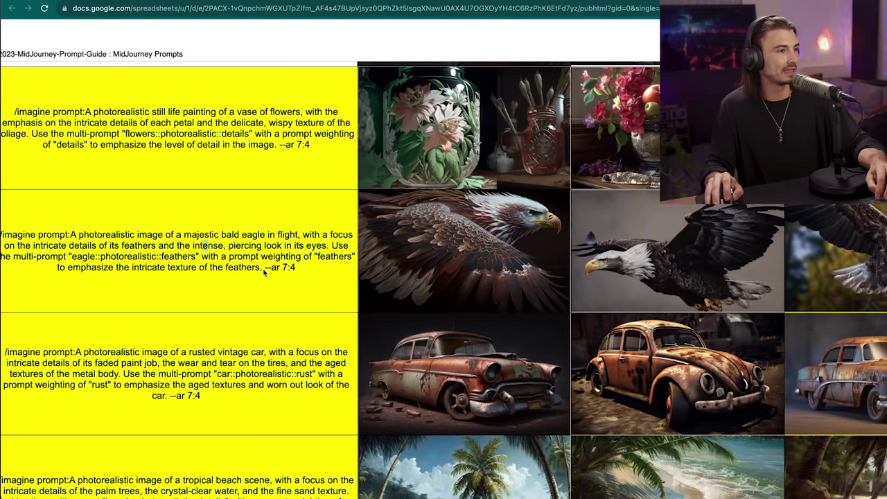
- Locate the bald eagle row in the prompt guide and select its prompt text
left_click_drag(263, 271, 68, 236)
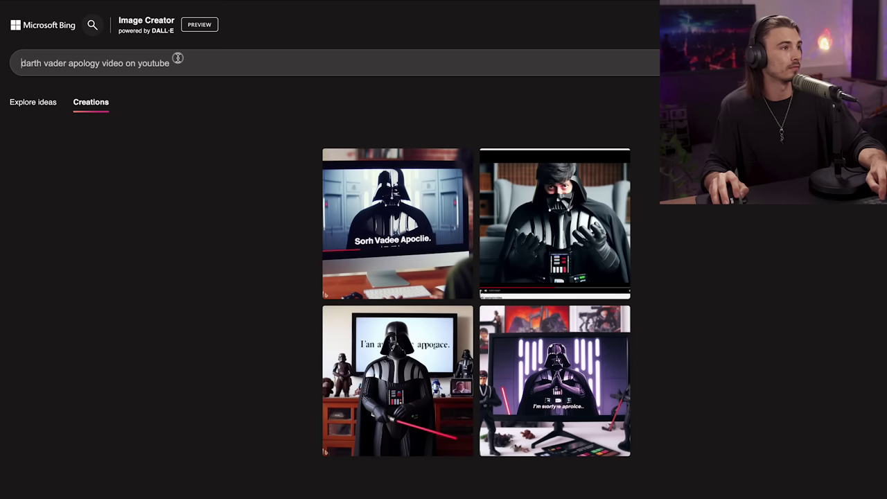
- Paste the bald eagle prompt into Image Creator and generate images from it
type("A photorealistic image of a majestic bald eagle in flight, with a focus on the intricate details of its feathers and the intense, piercing look in its eyes. Use the multi-prompt \"eagle::photorealistic::feathers\" with a prompt weighting of \"feathers\" to emphasize the intricate texture of the feathers.")
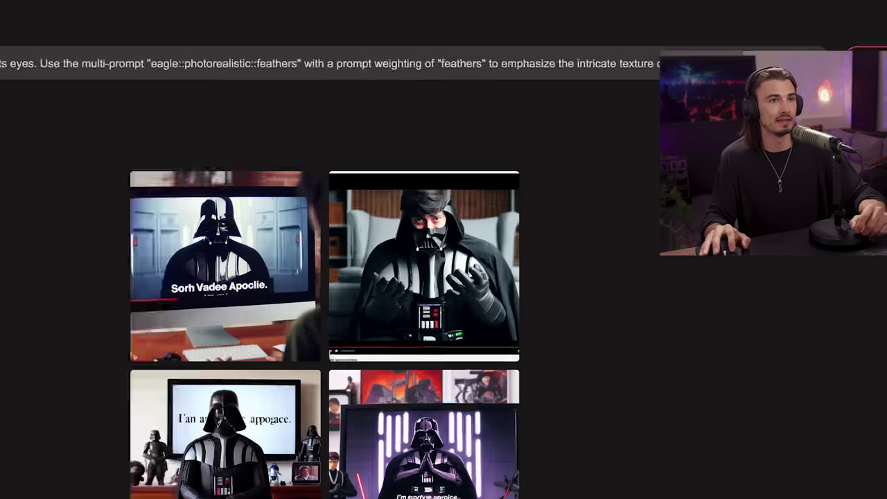
left_click(734, 75)
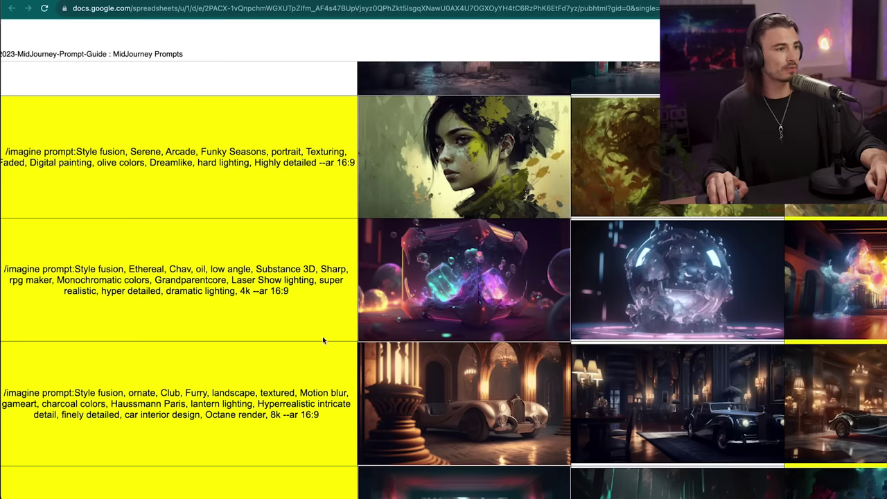
- Copy the Psytrance prompt from the guide, generate images from it, and scroll the results
scroll(253, 408, "down", 7)
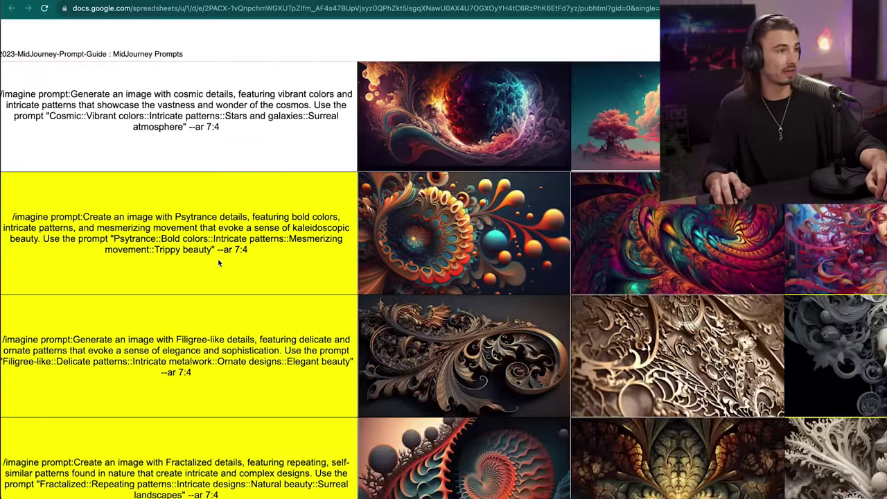
left_click_drag(215, 251, 39, 220)
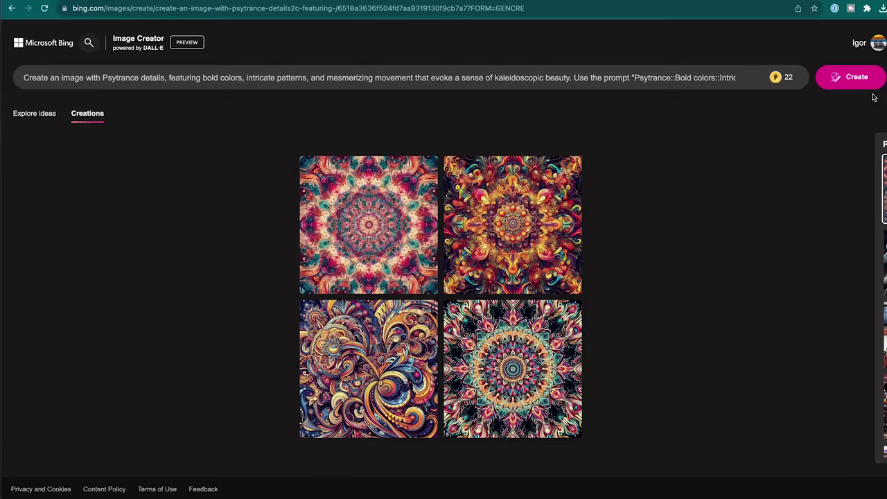
left_click(843, 78)
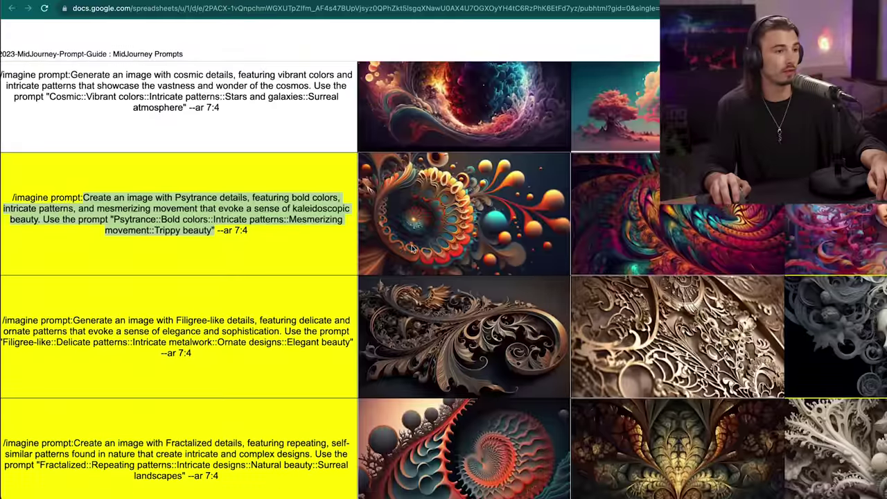
scroll(274, 217, "down", 10)
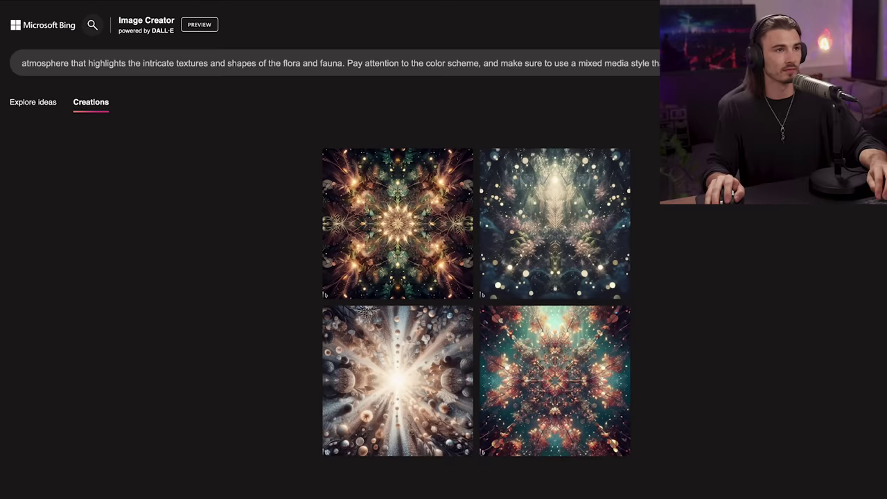
- Generate from the knolling prompt, then delete everything after 'natural elements.'
key("Return")
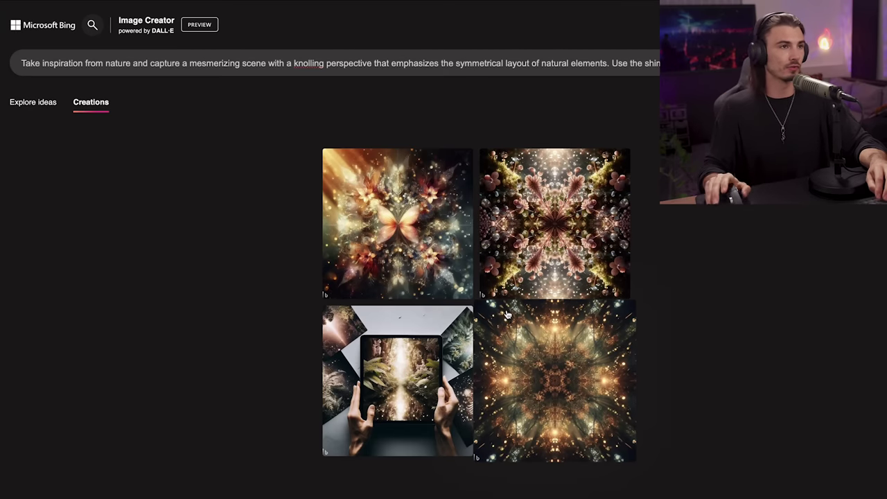
left_click(627, 63)
key("shift+End")
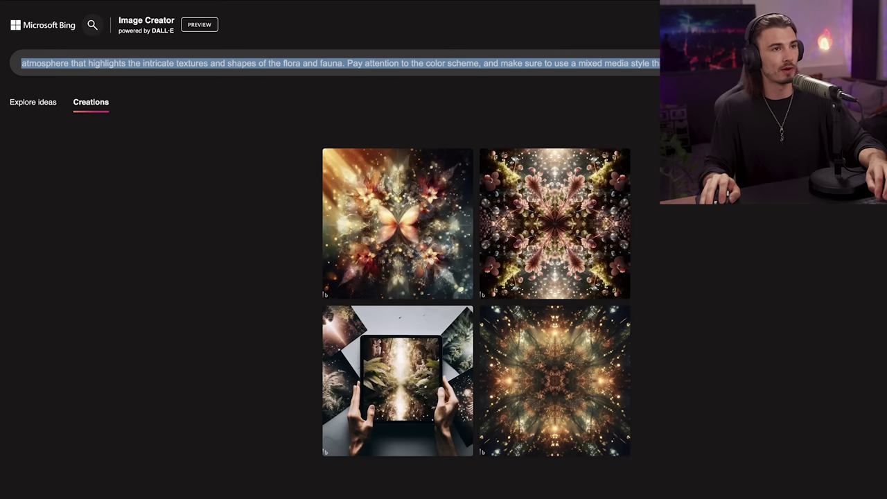
key("BackSpace")
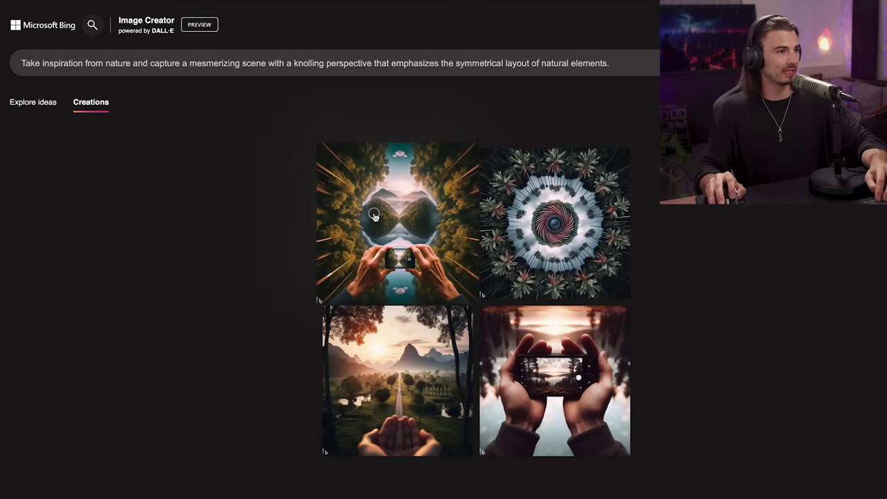
- View the hands-holding-phone and road images full size, then return to the grid
left_click(370, 214)
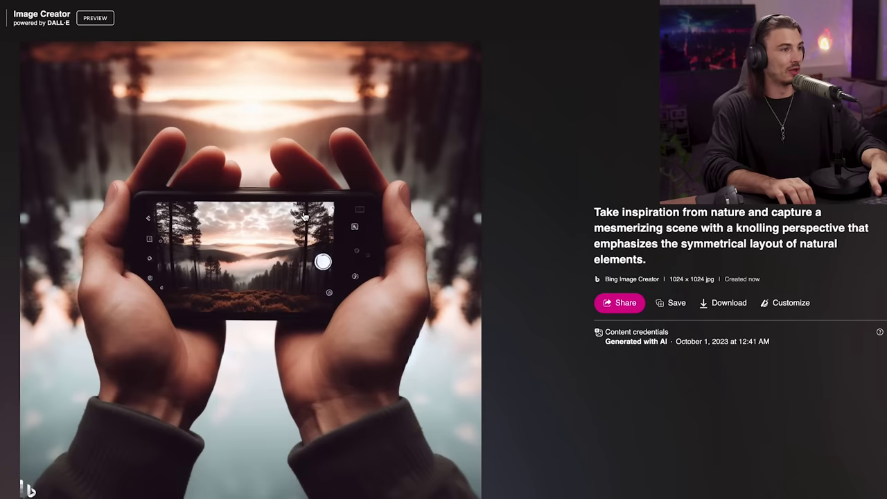
key("Left")
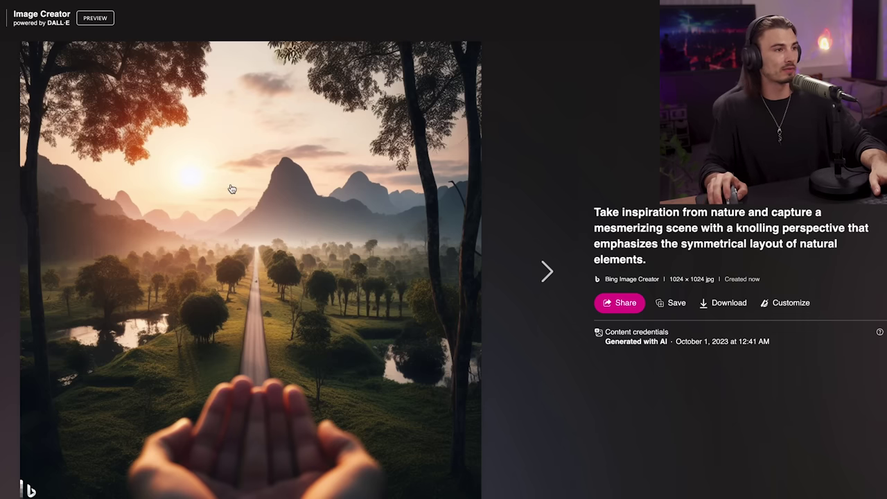
key("Escape")
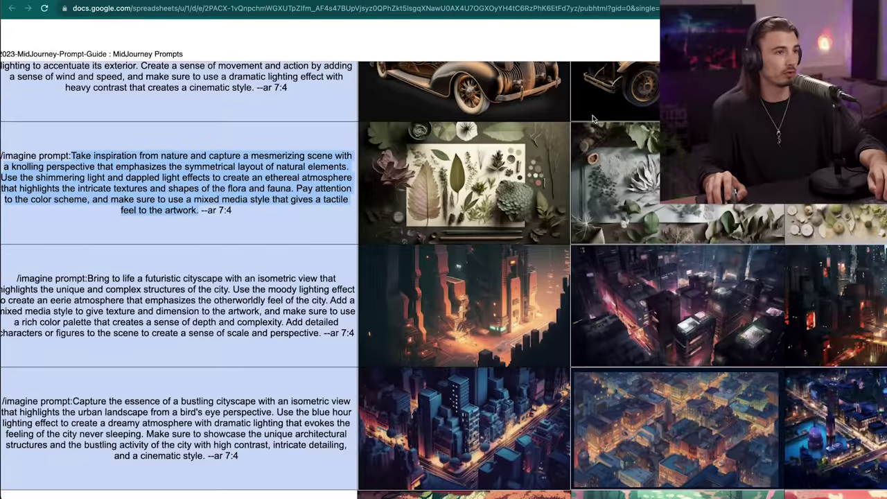
- Scroll further down the MidJourney prompt guide sheet to the Banksy prompt
scroll(305, 199, "down", 7)
scroll(305, 199, "down", 1)
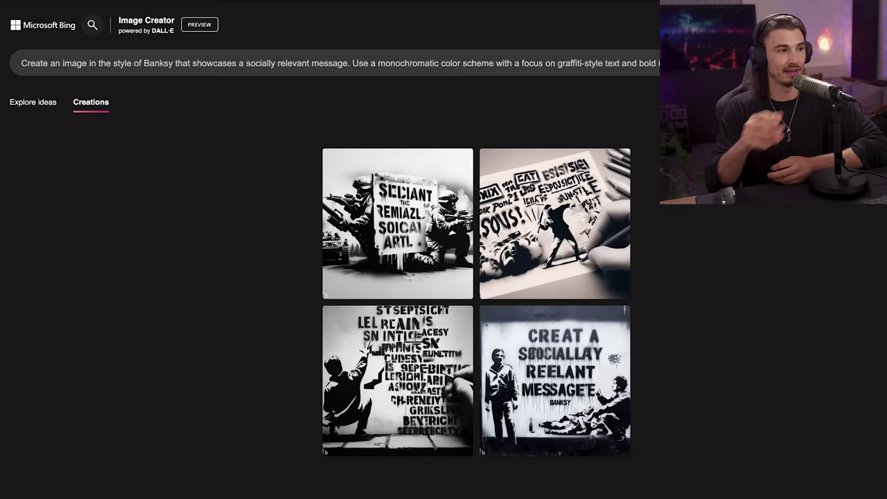
- View the bottom-left and bottom-right Banksy graffiti images full size
left_click(397, 380)
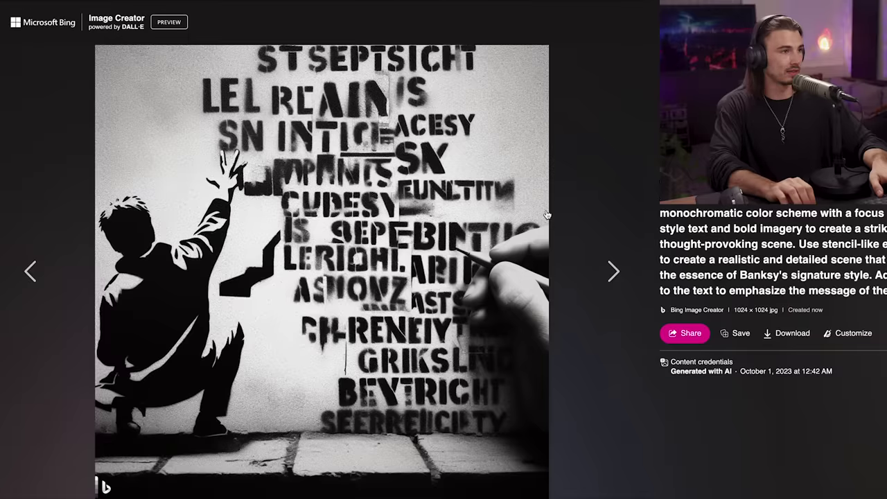
left_click(614, 271)
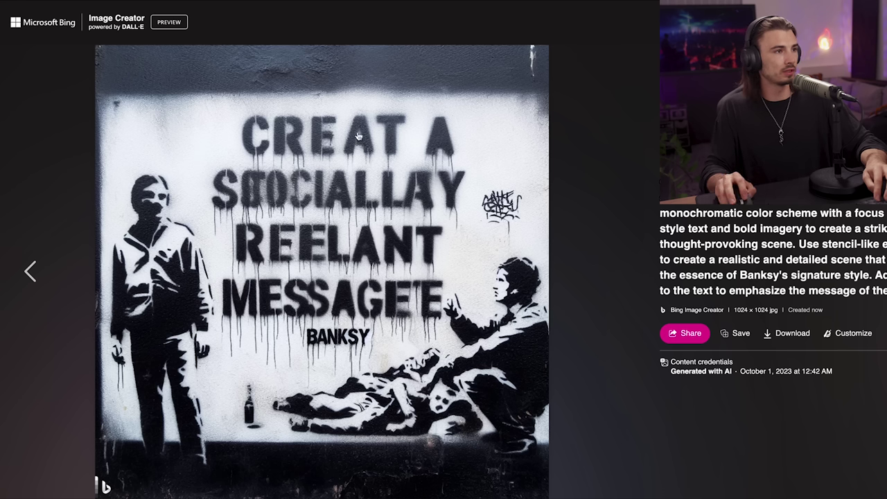
key("Escape")
- Edit the Banksy prompt to say "AI Revolution is here" and generate new images
type("says \"AI Revolution is here\"")
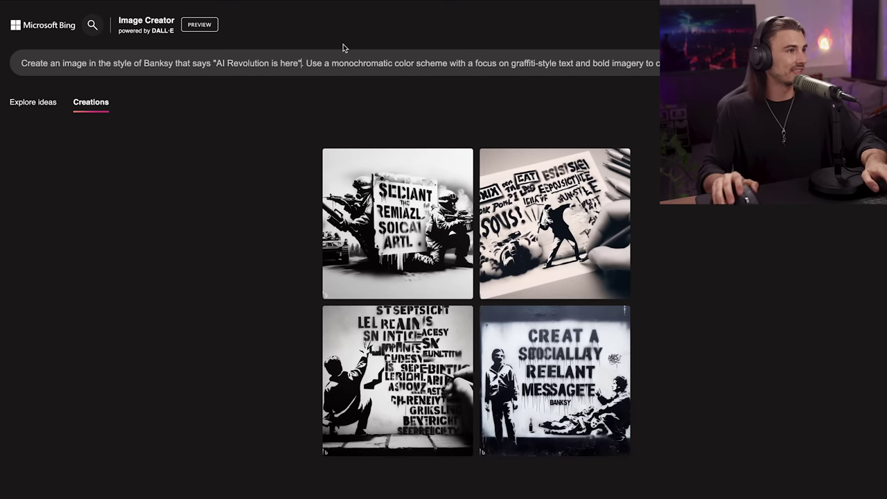
left_click(216, 63)
key("Return")
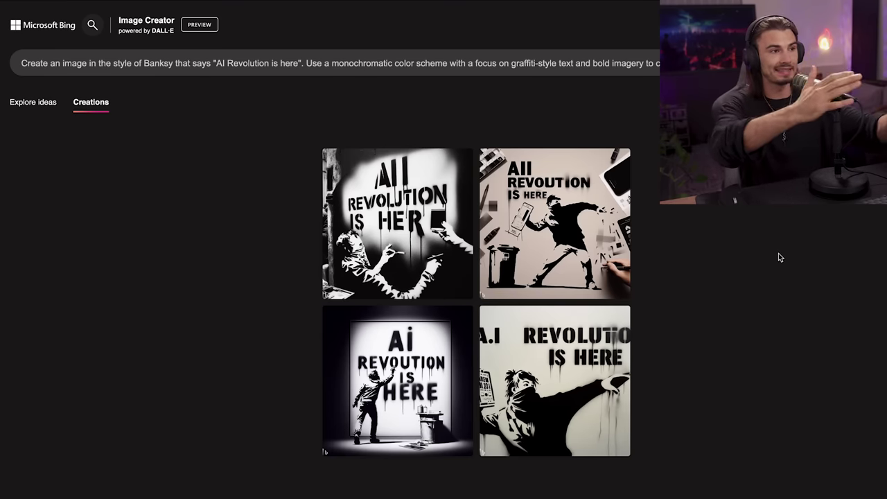
- Save the bottom-left AI Revolution stencil image to disk
left_click(394, 380)
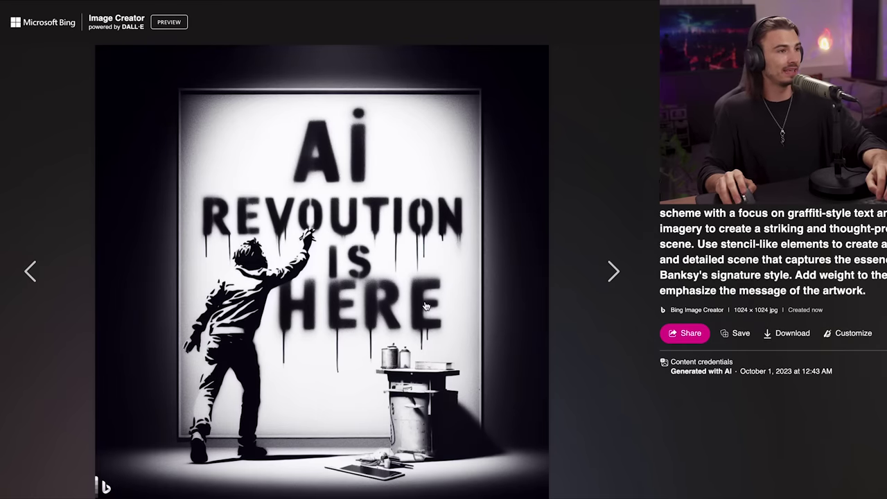
right_click(426, 306)
left_click(519, 205)
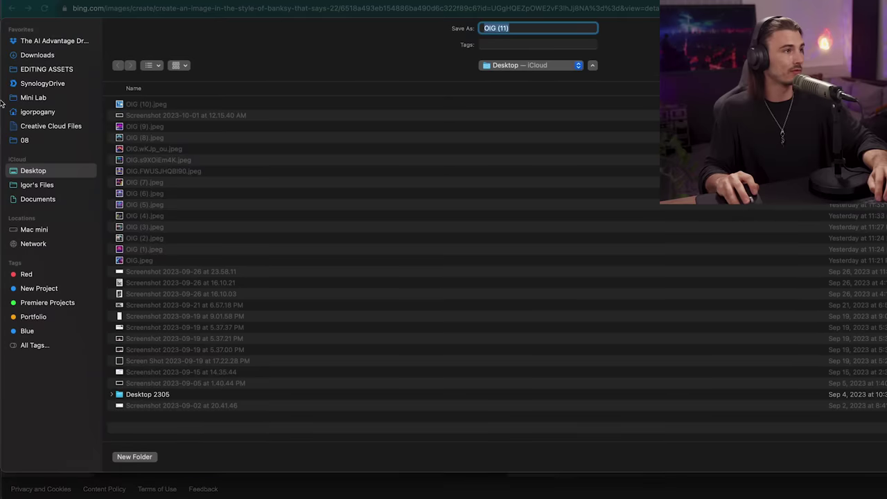
key("Return")
key("Escape")
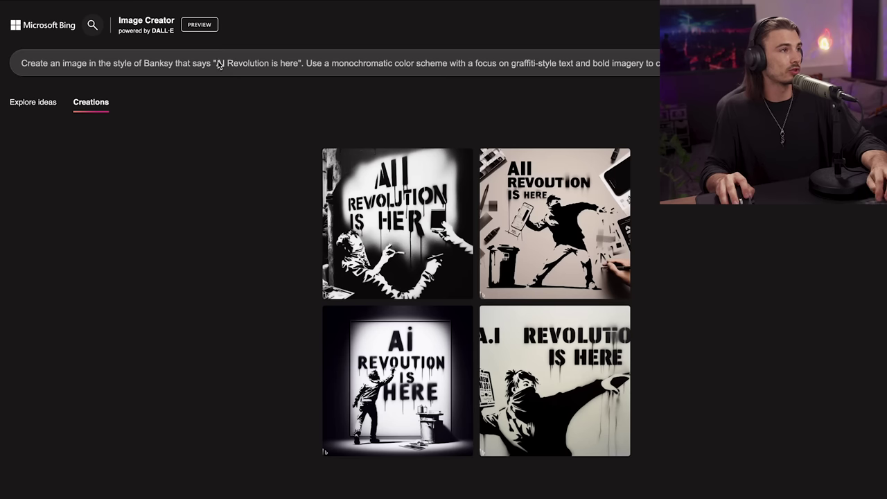
- Replace the prompt with 'Kaethe Butcher Painting of a woman, monochrome'
left_click(298, 73)
key("ctrl+a")
type("Kaethe Butcher Painting of a woman, monochrome")
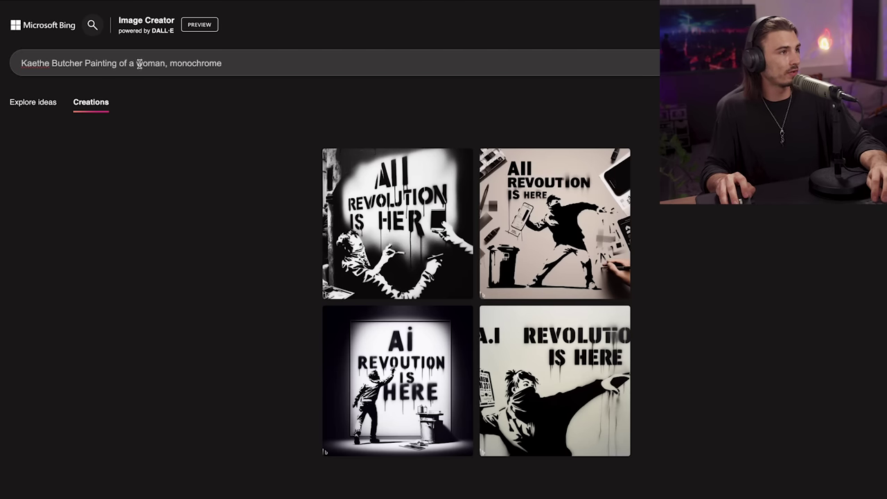
- Generate the Kaethe Butcher portraits, compare Discord's shared portrait, and open the top-right result
key("Return")
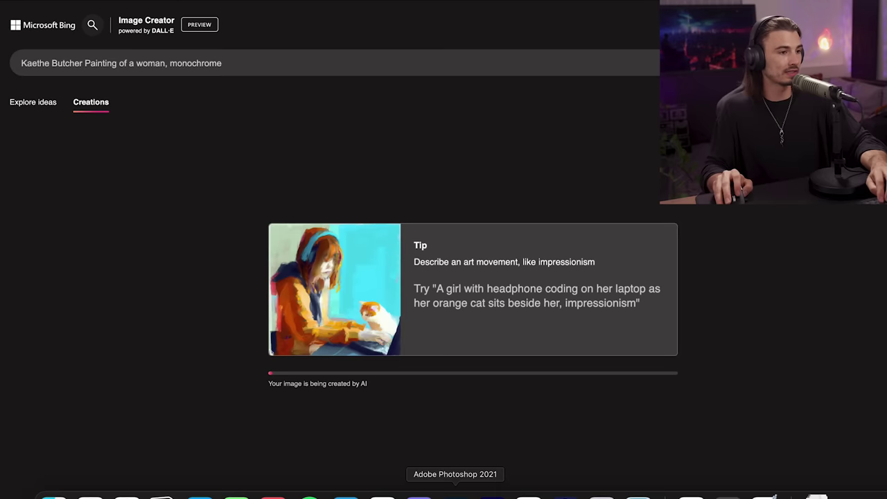
left_click(435, 489)
scroll(468, 273, "up", 5)
left_click(341, 246)
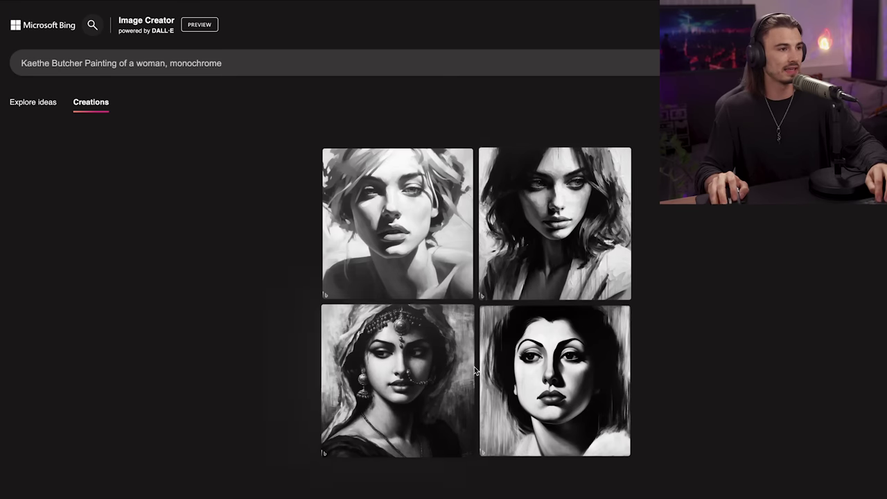
left_click(630, 243)
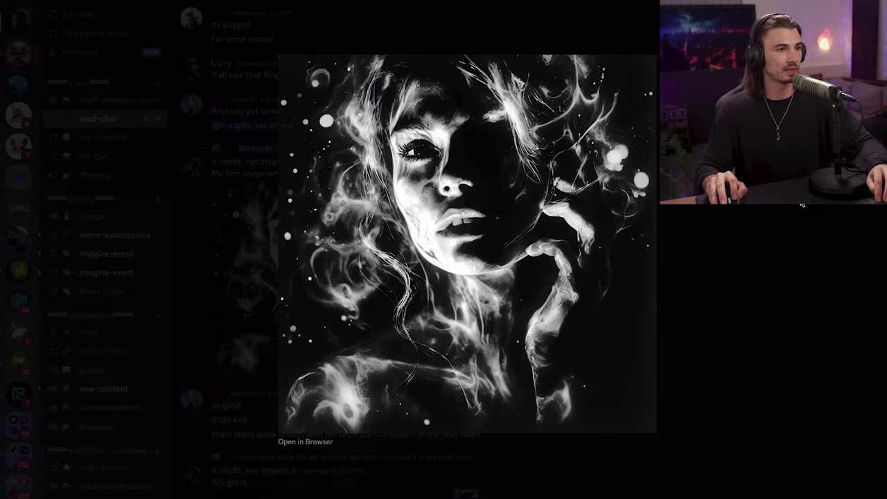
- View Discord's iridescent screaming-face image, then select the elderly bingo VR prompt in the guide
left_click(801, 205)
scroll(489, 186, "down", 15)
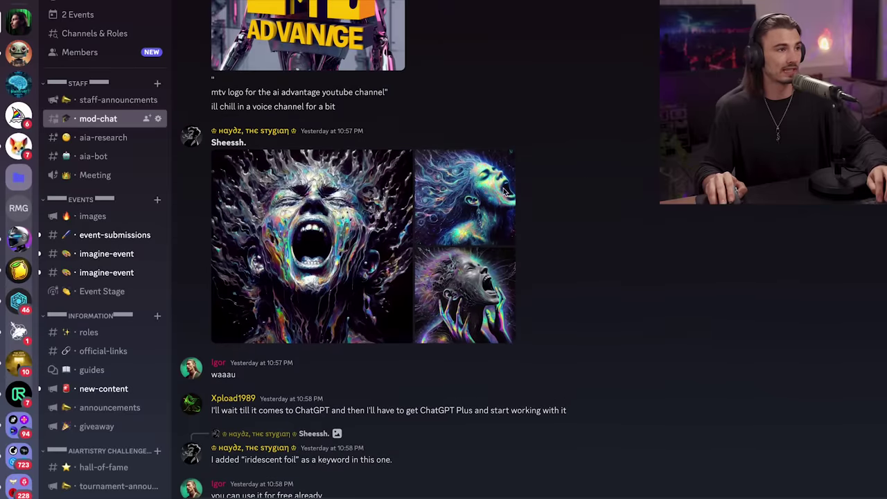
left_click(333, 238)
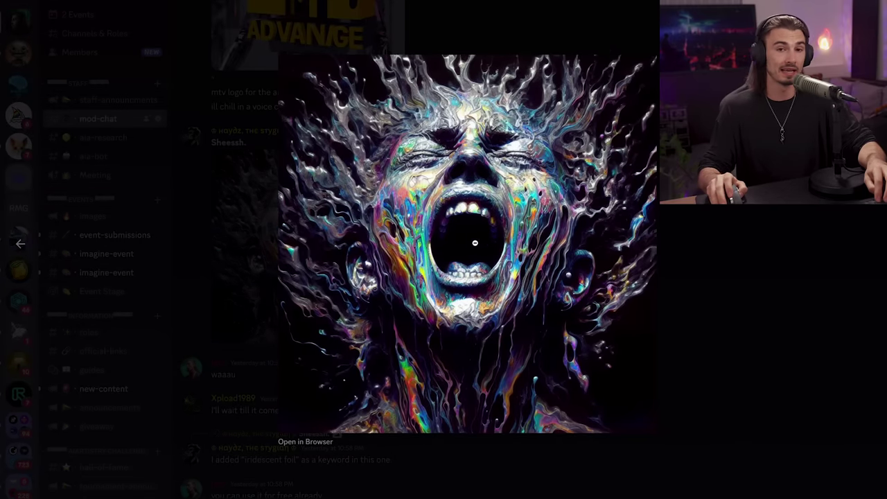
left_click(879, 279)
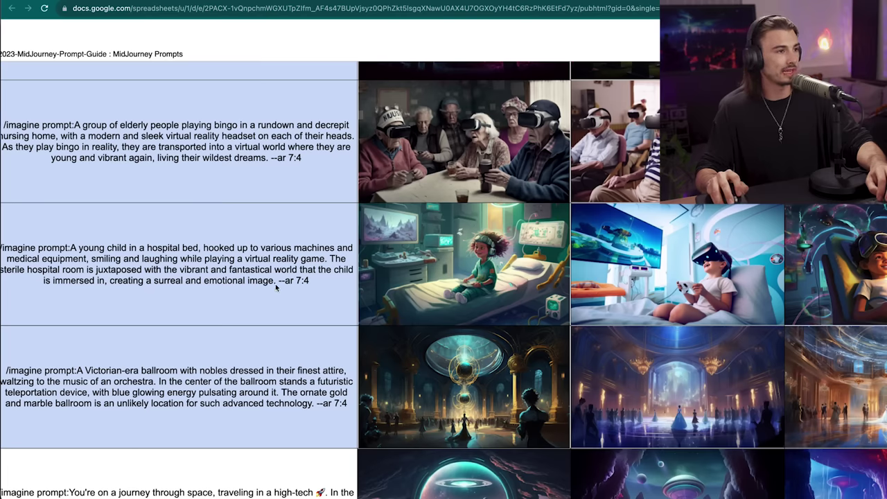
left_click_drag(269, 158, 76, 126)
key("ctrl+c")
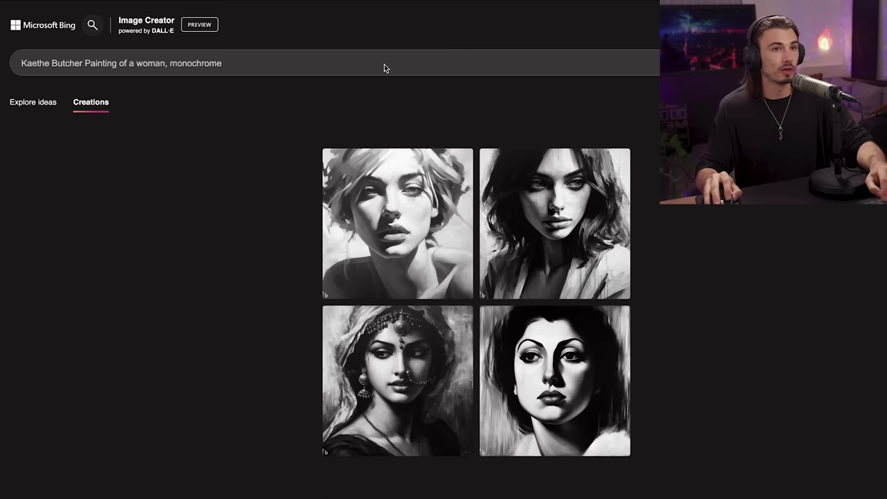
- Generate images from the elderly bingo VR prompt and browse the results
key("ctrl+a")
key("ctrl+v")
key("Return")
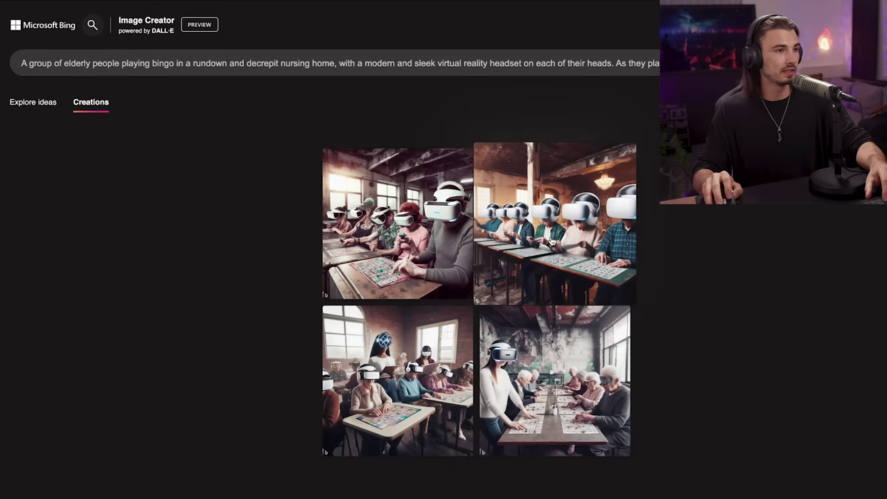
left_click(402, 358)
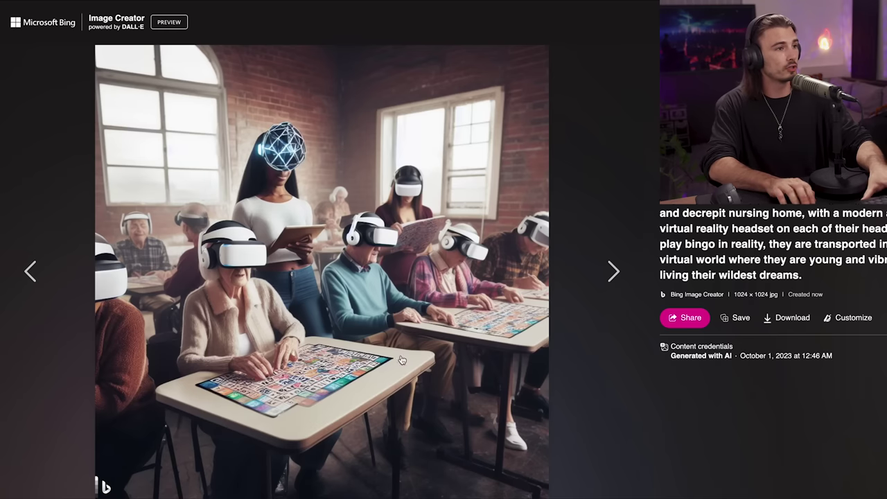
key("Right")
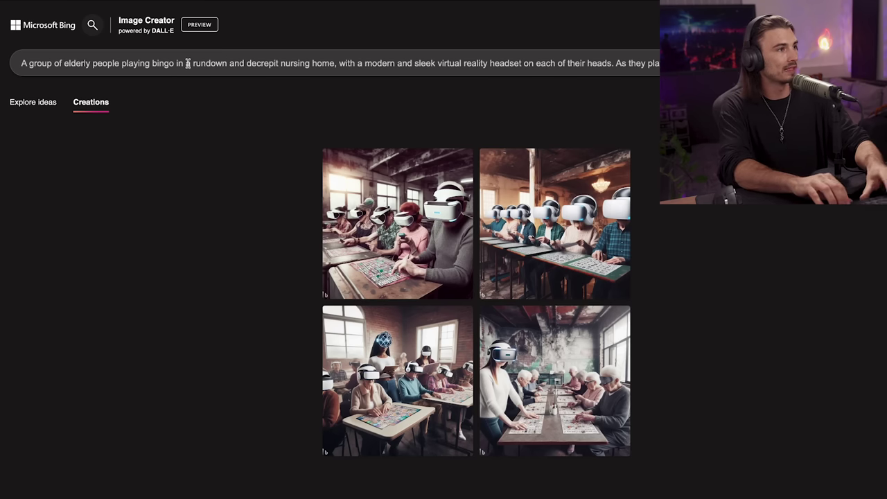
- Add 'with ironman' to the bingo prompt, regenerate, and browse the Iron Man images
type("with ironman")
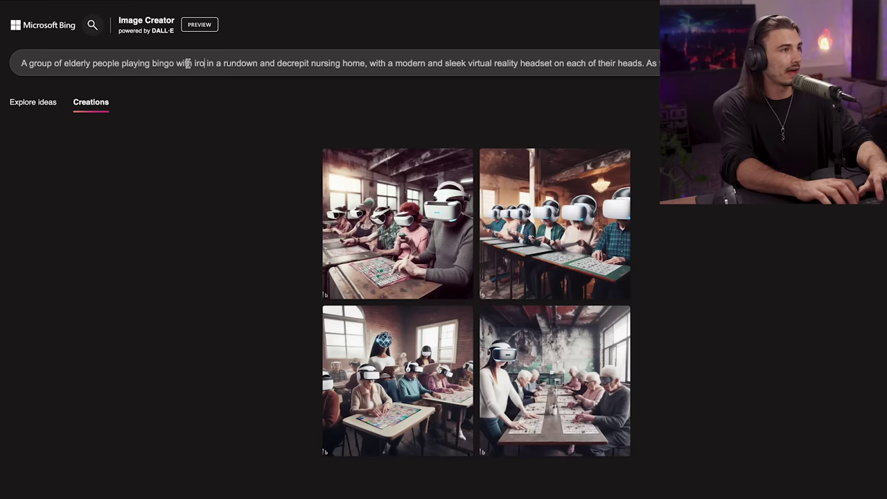
key("Return")
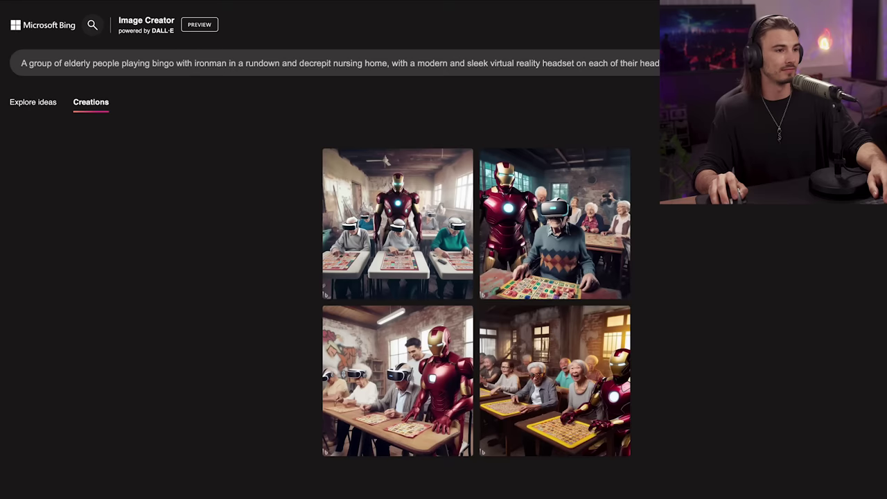
left_click(428, 358)
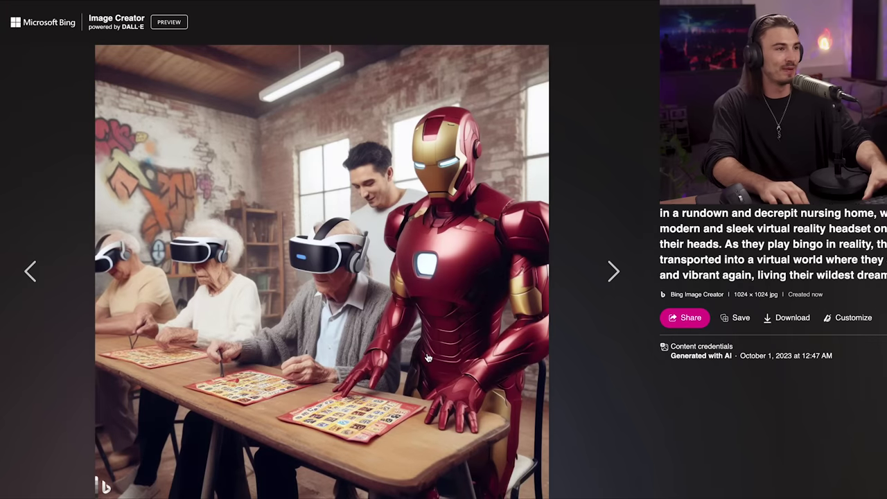
key("Right")
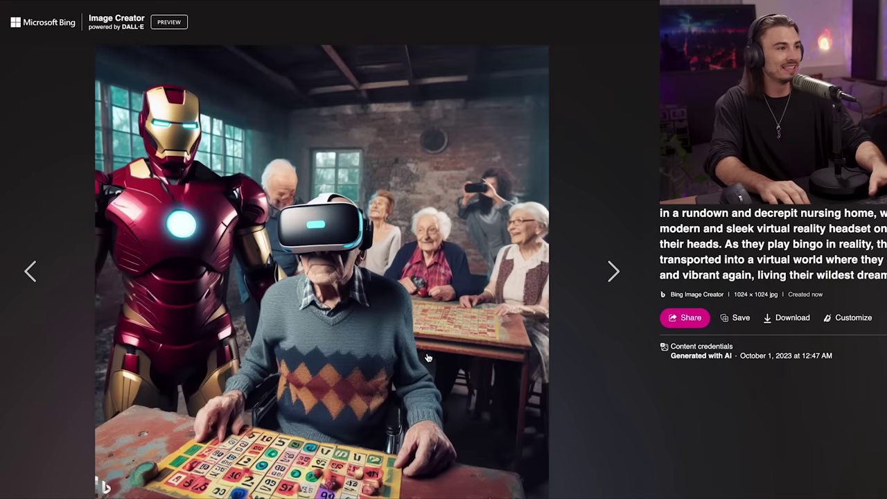
key("Left")
key("Escape")
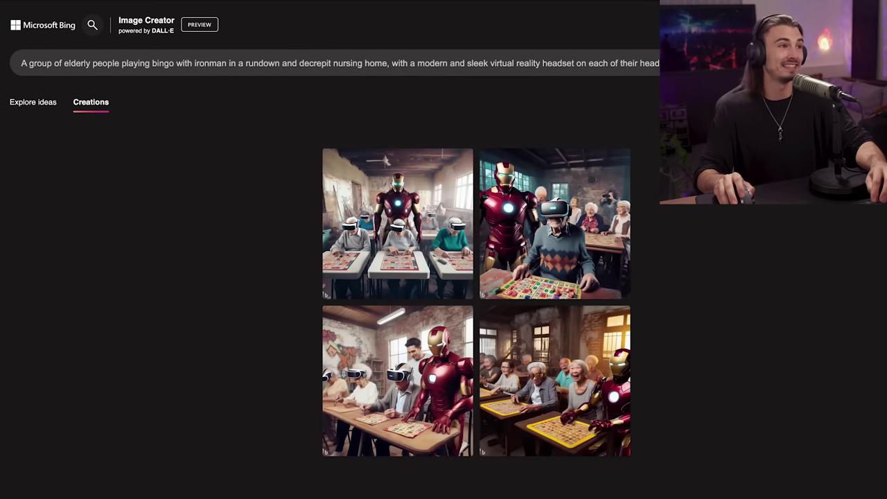
- On X, select the #DALLE3 post's sad Super Mario couch prompt and enlarge its image
key("ctrl+Tab")
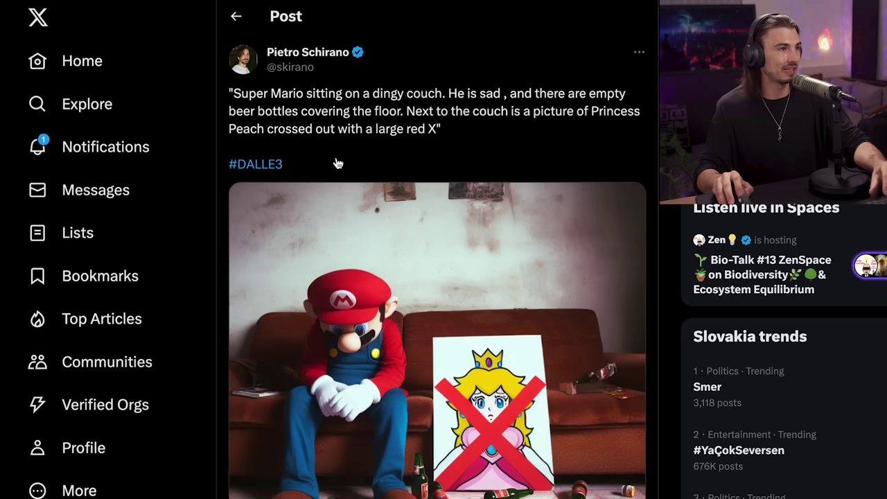
left_click_drag(233, 93, 293, 94)
left_click_drag(393, 97, 280, 107)
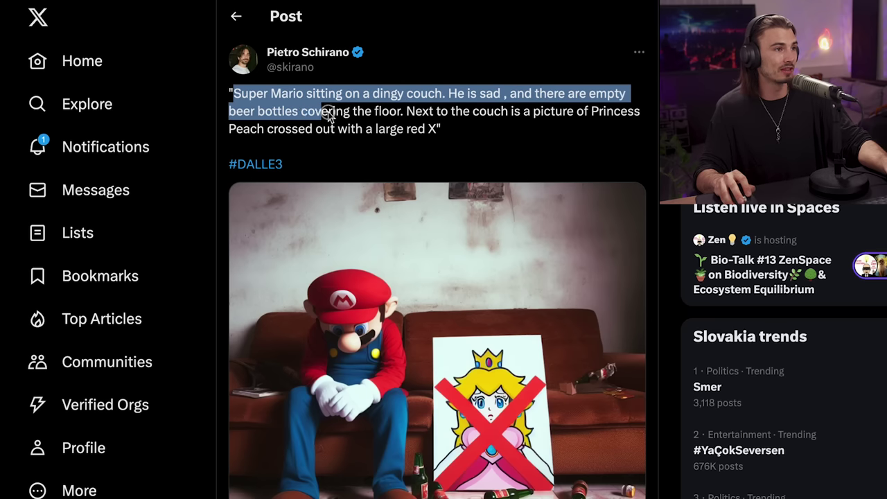
left_click_drag(393, 116, 390, 133)
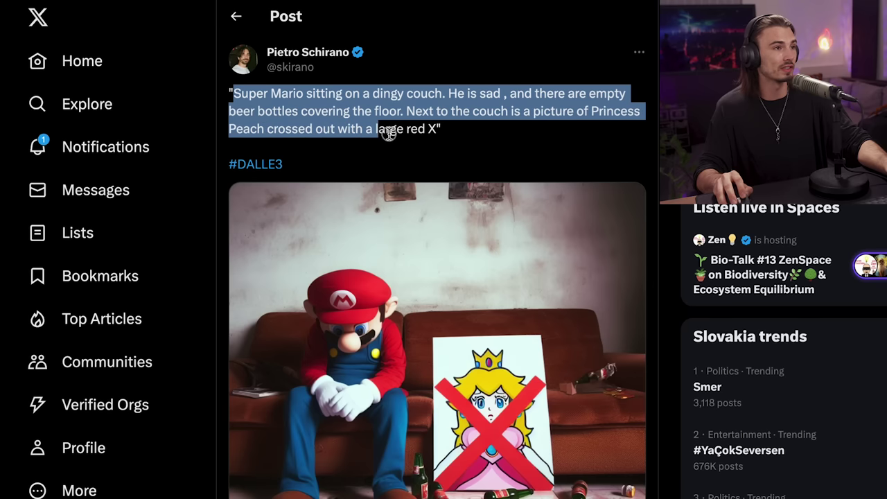
left_click(431, 132)
left_click(519, 324)
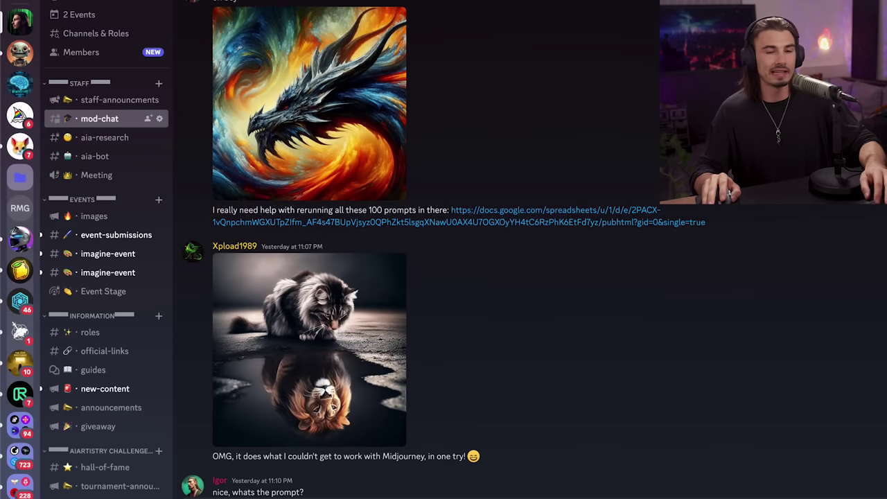
- Open the cat-and-lion reflection, Witcher DJ and Borat DJ images full size in mod-chat
left_click(362, 354)
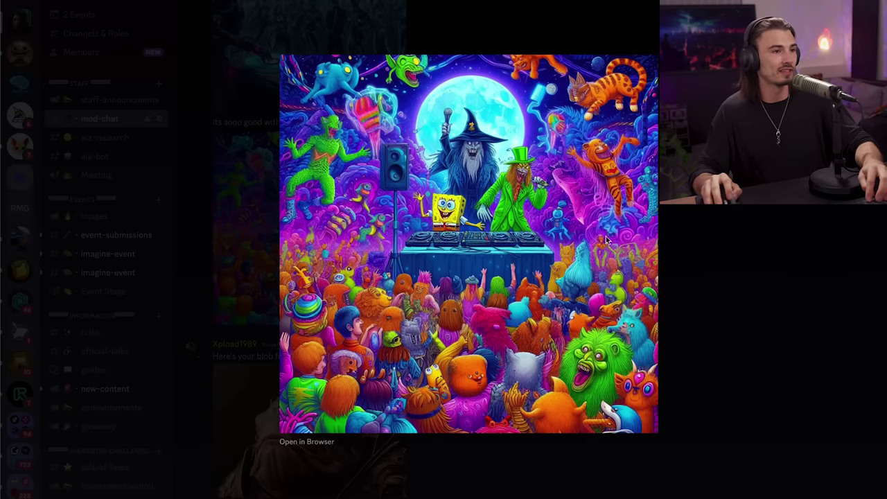
key("Escape")
scroll(671, 245, "down", 5)
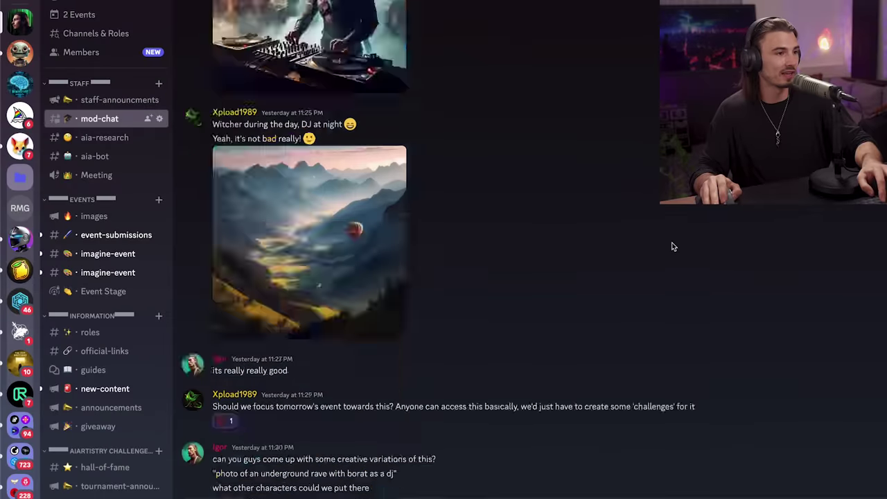
left_click(305, 42)
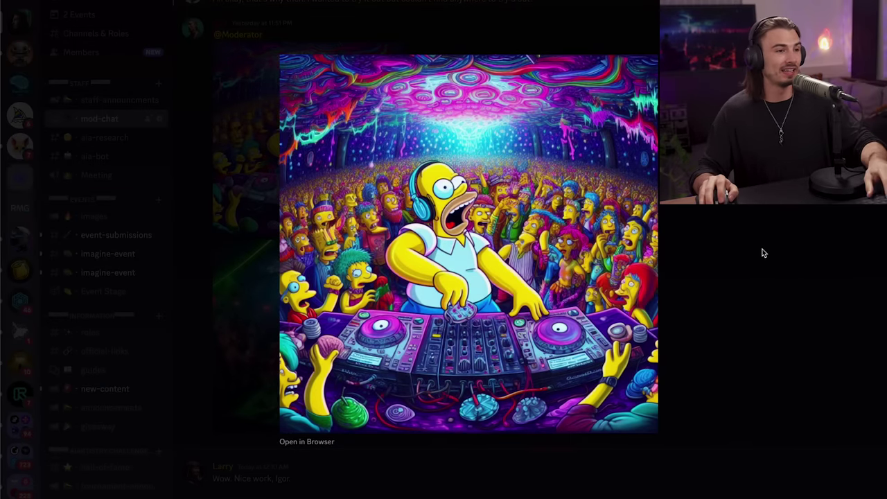
left_click(713, 263)
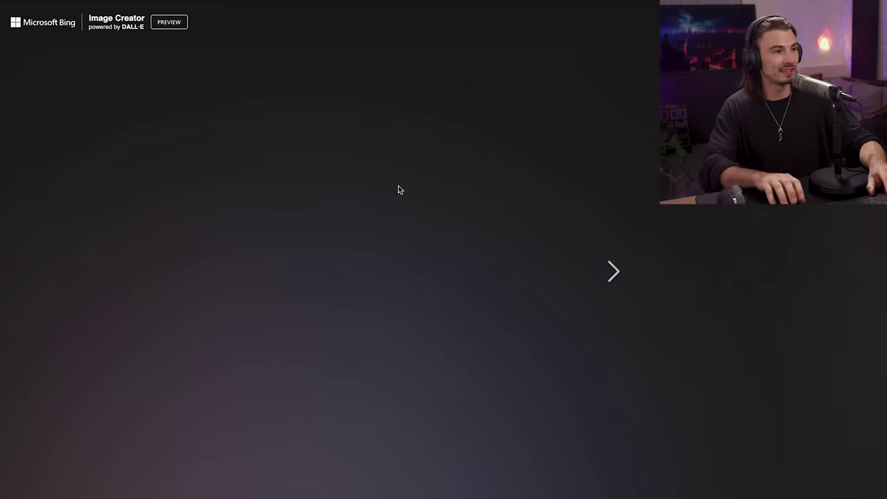
- Browse the galaxy-city results and open the third city-at-night image
key("Right")
key("Right")
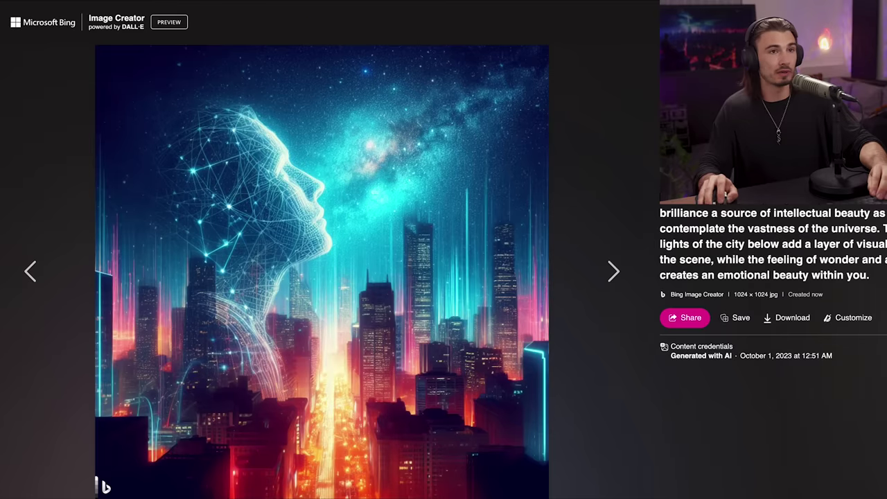
key("Escape")
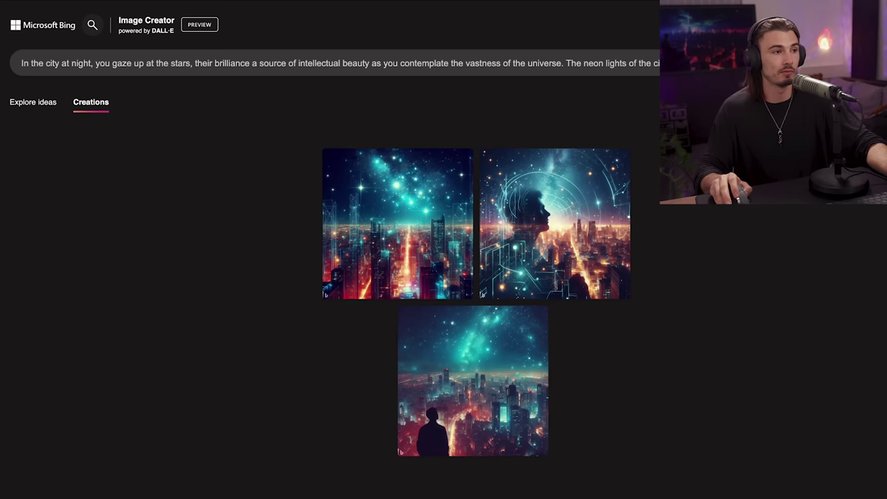
left_click(542, 382)
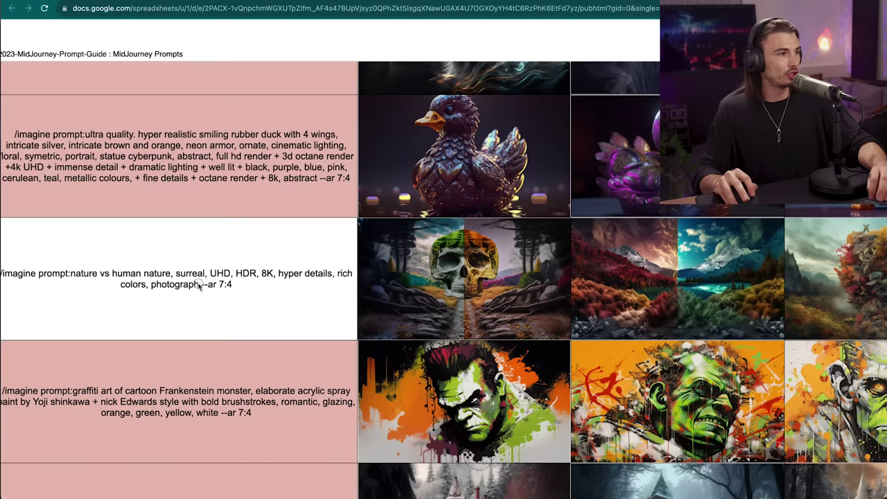
- Paste the 'nature vs human nature, surreal, UHD, HDR, 8K…' prompt into Bing's prompt box
left_click_drag(96, 282, 72, 275)
key("ctrl+c")
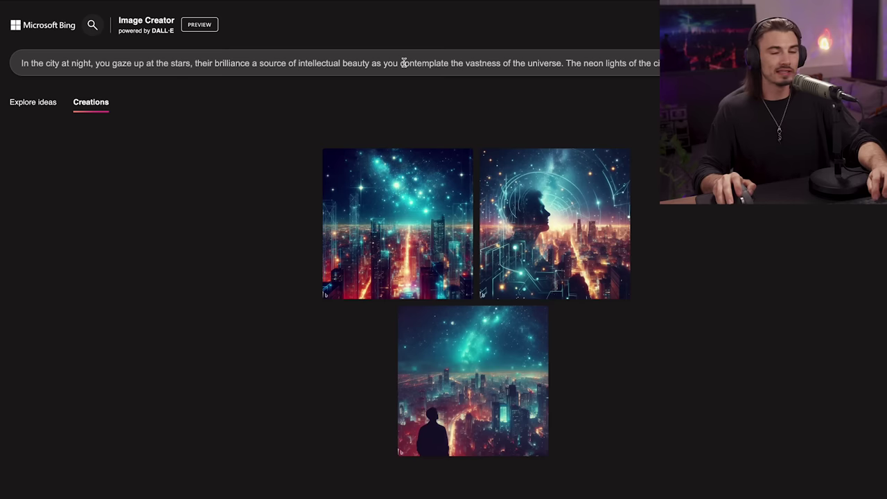
key("ctrl+a")
key("ctrl+v")
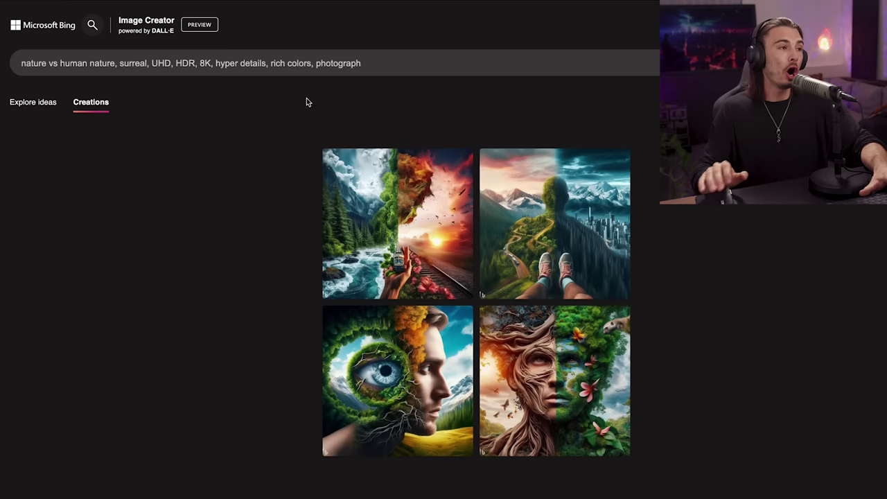
- Change the prompt to 'ai vs human nature…' and browse the four resulting images
double_click(34, 63)
type("a")
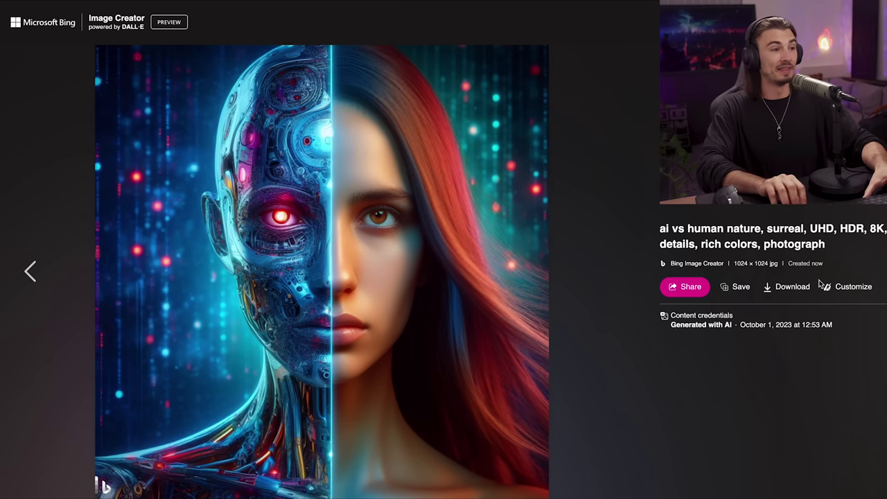
key("Left")
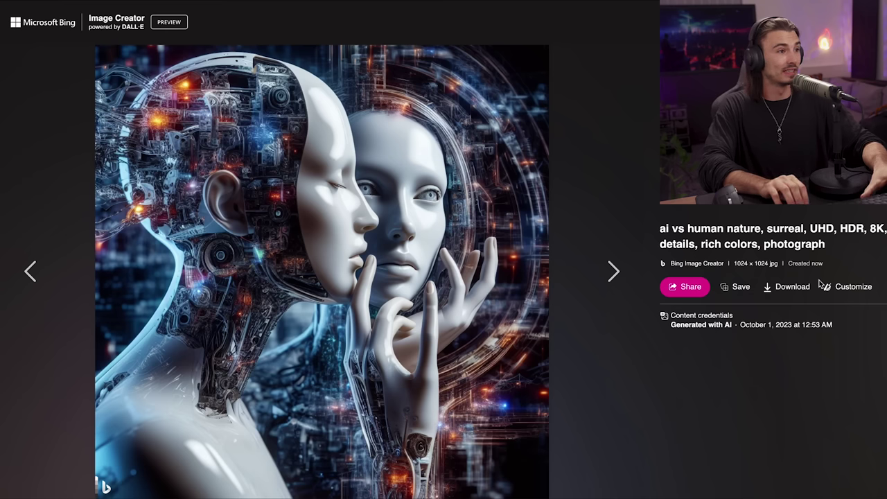
key("Left")
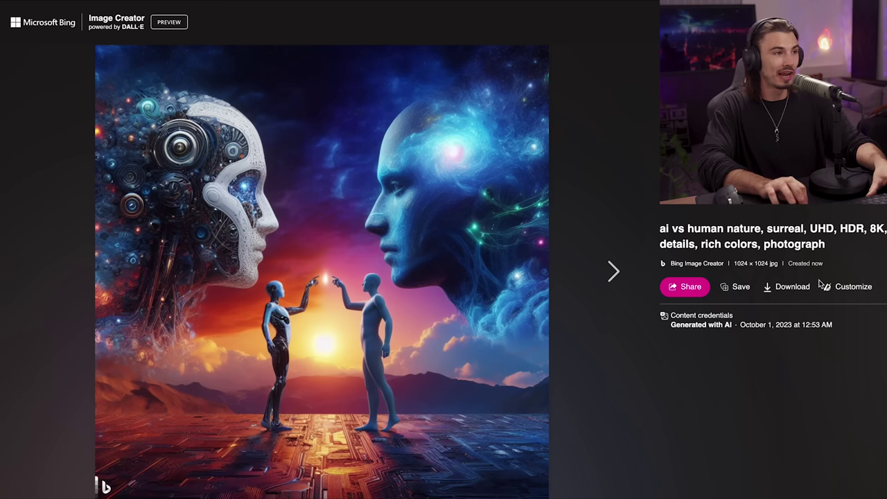
key("Left")
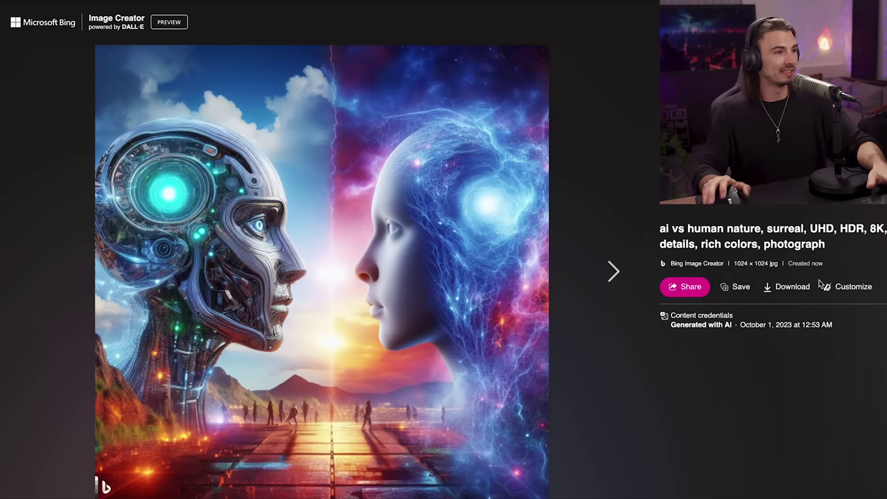
key("Escape")
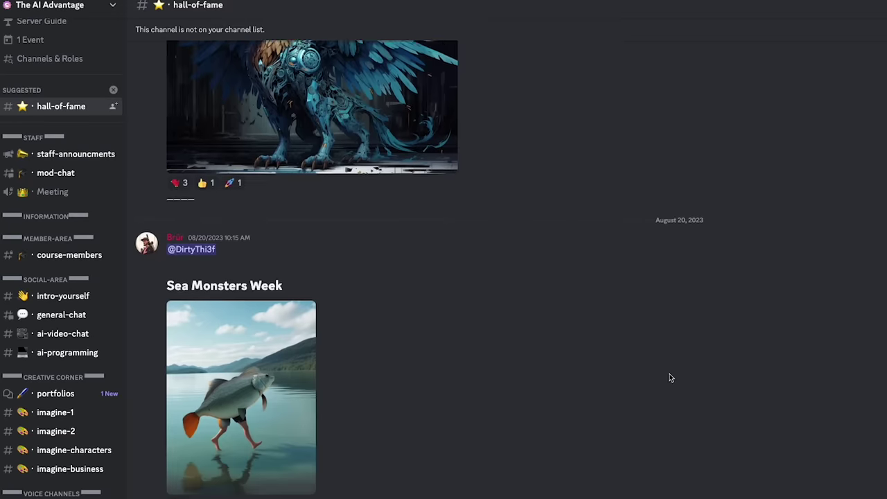
scroll(669, 376, "down", 6)
scroll(669, 377, "down", 12)
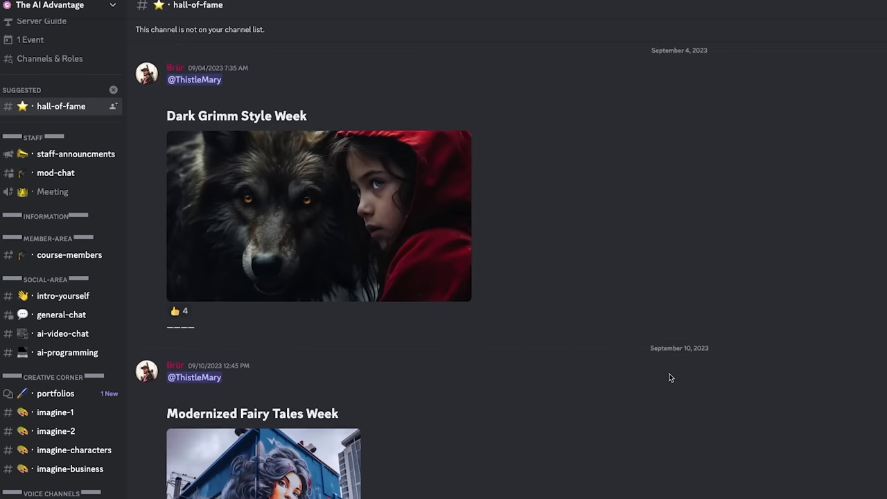